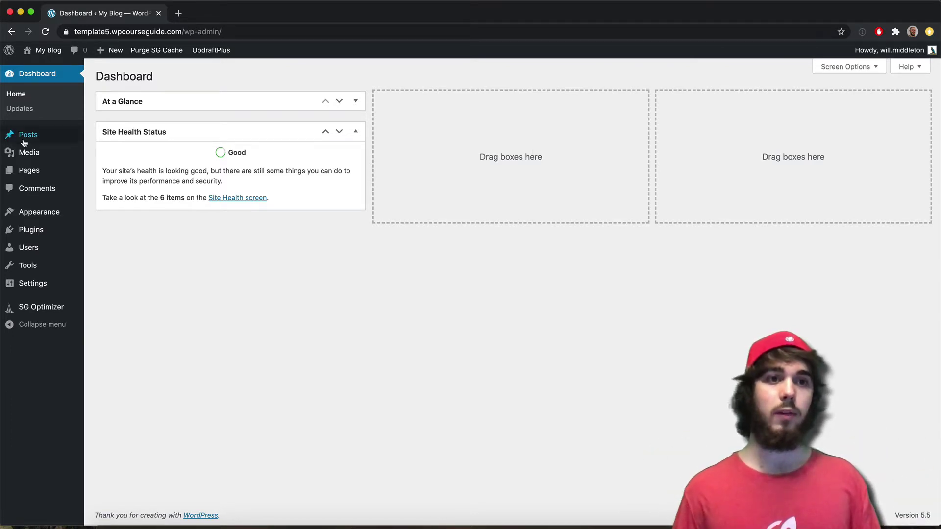
Create a new blank post from Posts > Add New and dismiss the block editor welcome tour.
mouse_move(23, 142)
left_click(105, 151)
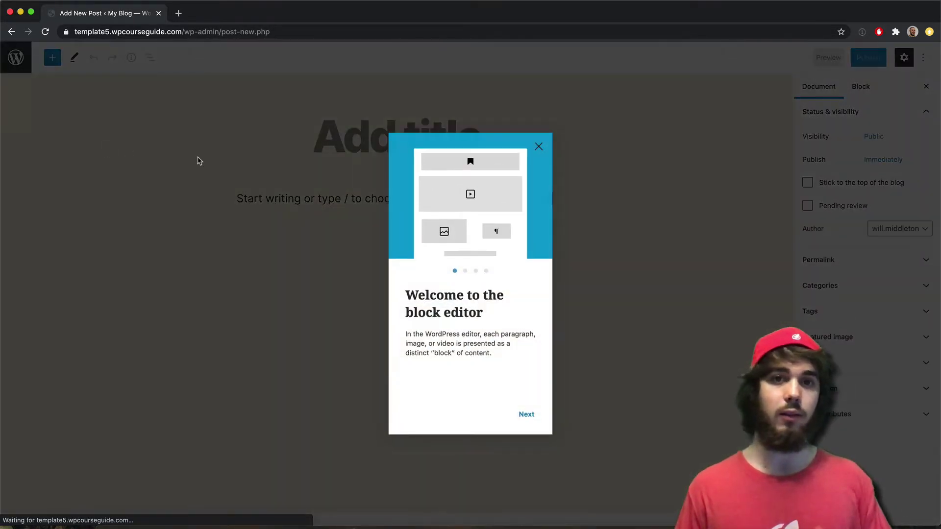
left_click(538, 146)
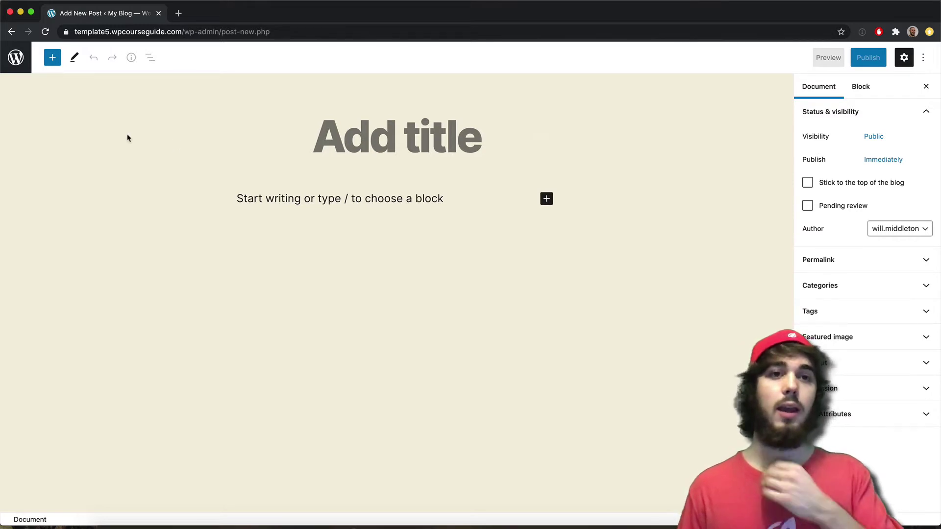
Search the block inserter for 'lms' to find the installable Lite LMS Progress Tracker block.
left_click(52, 58)
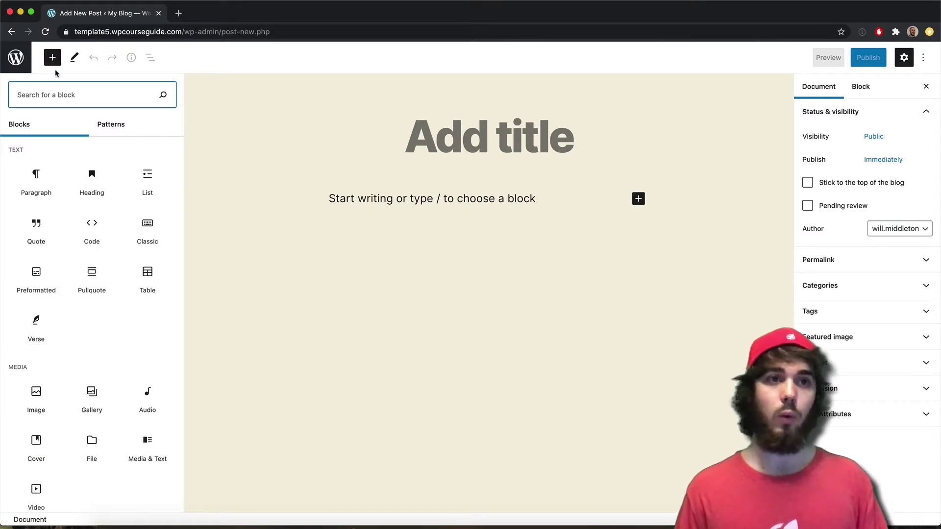
type("Im")
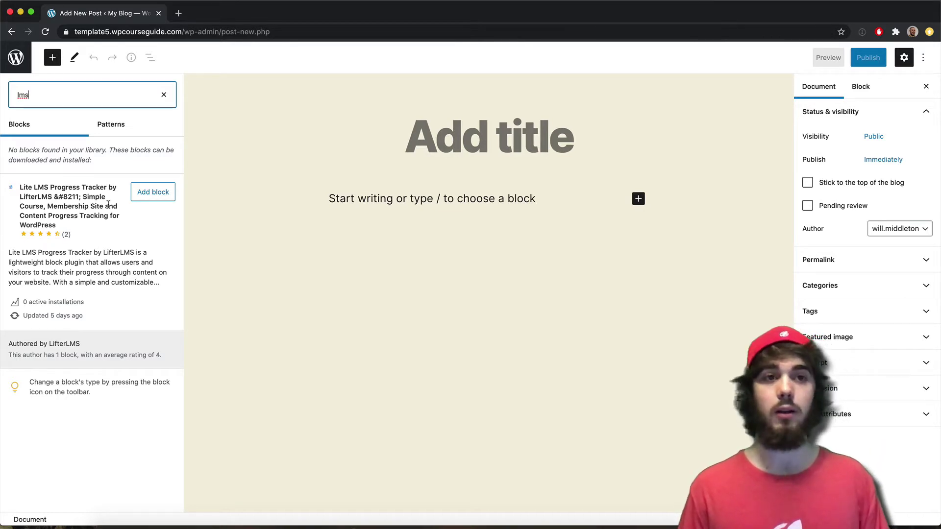
Install the Lite LMS Progress Tracker block, then reload the editor to clear its registration error.
left_click(156, 193)
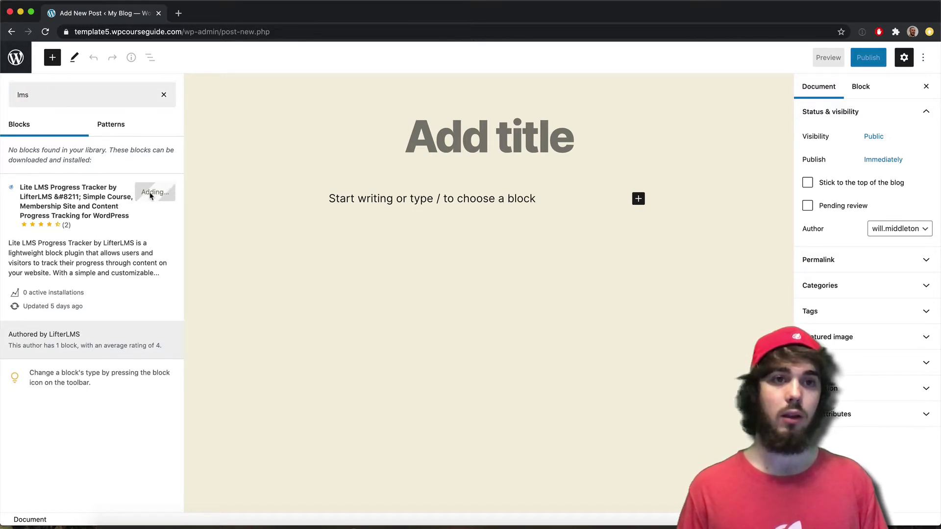
mouse_move(48, 201)
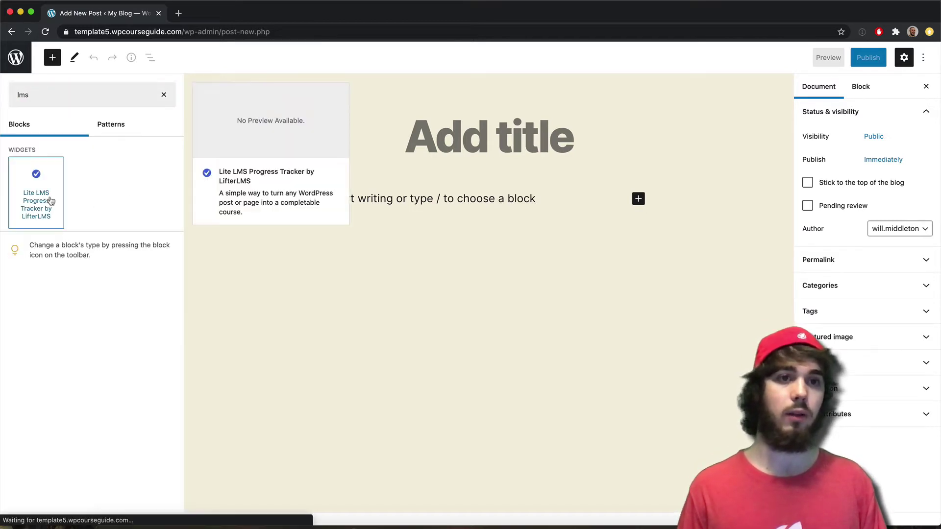
left_click(45, 199)
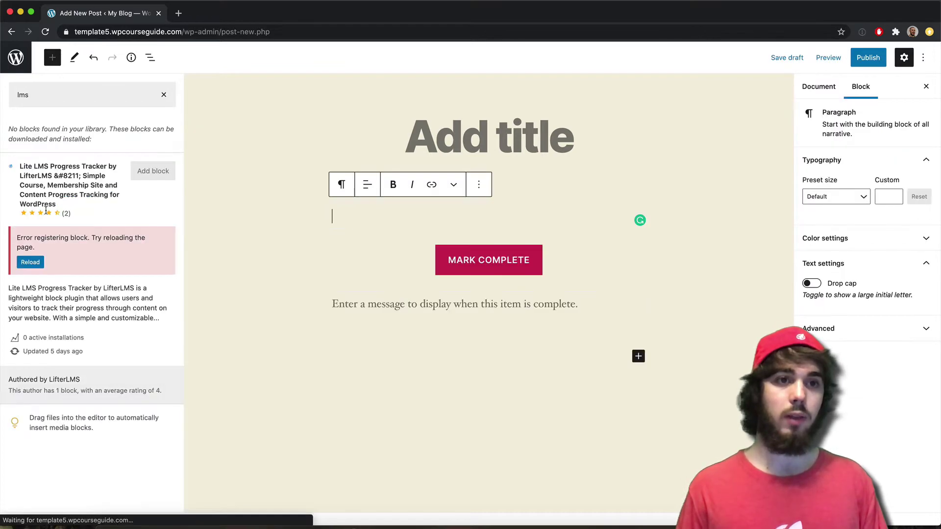
left_click(30, 263)
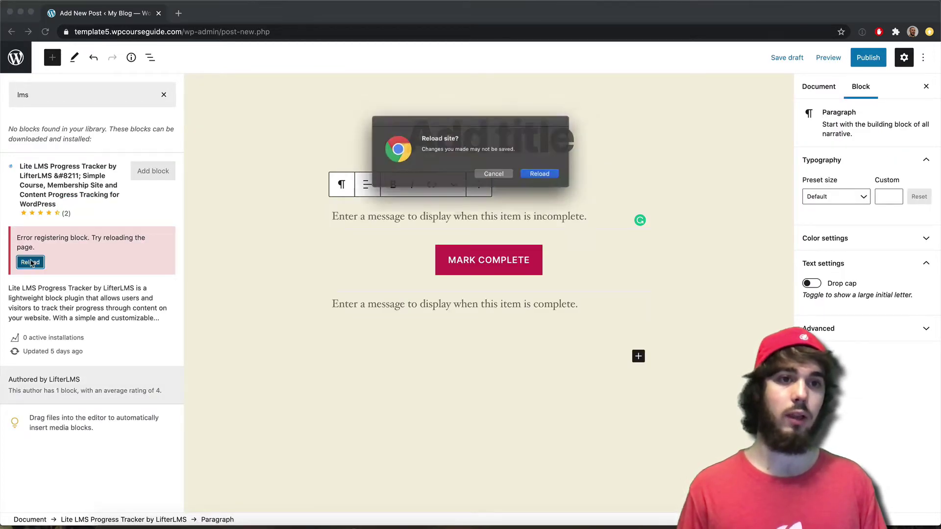
left_click(534, 178)
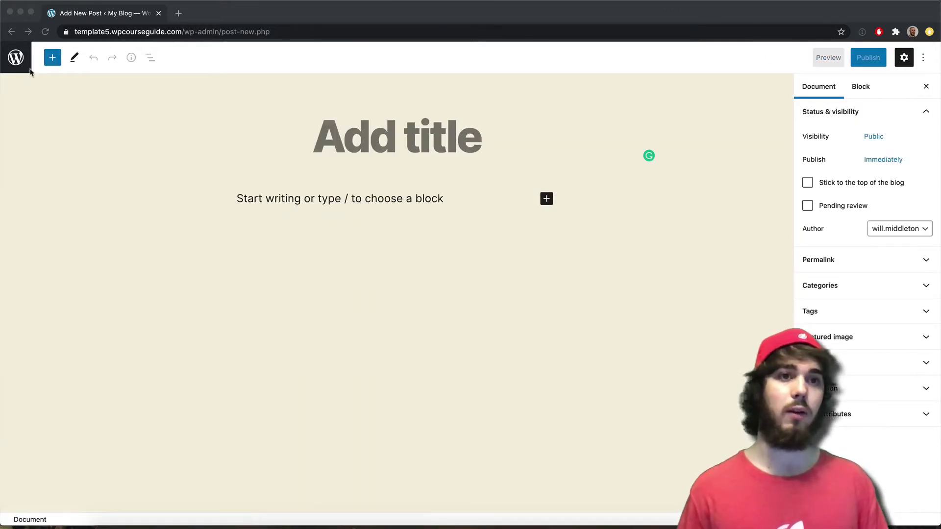
Insert the Lite LMS Progress Tracker block via an 'lms' search, then close the inserter.
left_click(52, 58)
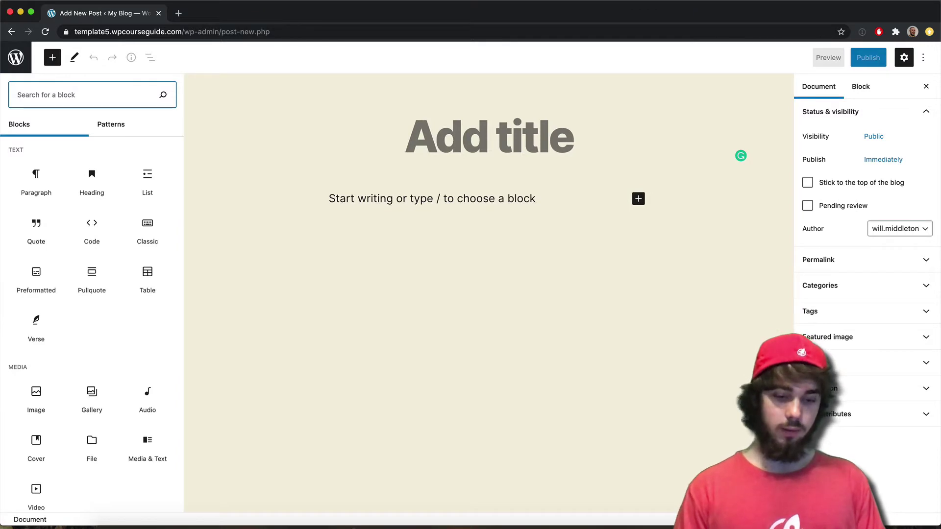
type("lms")
left_click(39, 182)
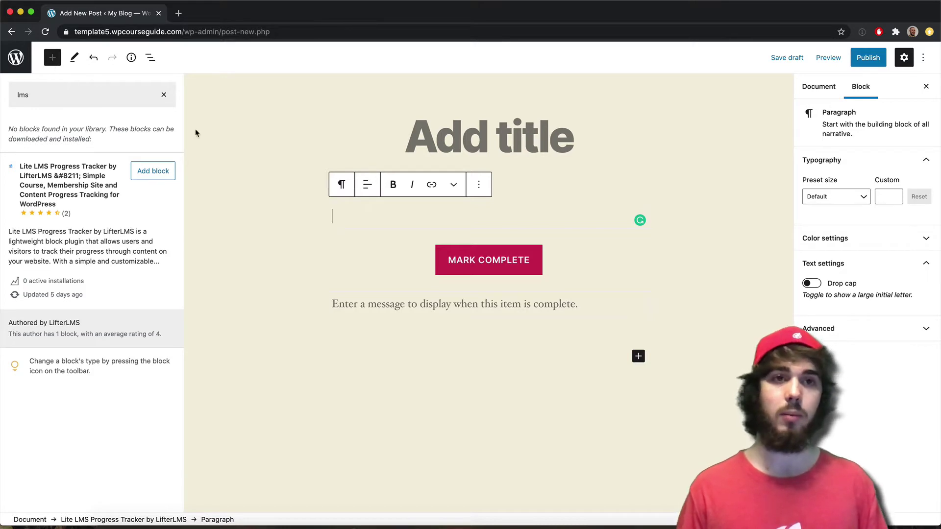
left_click(164, 95)
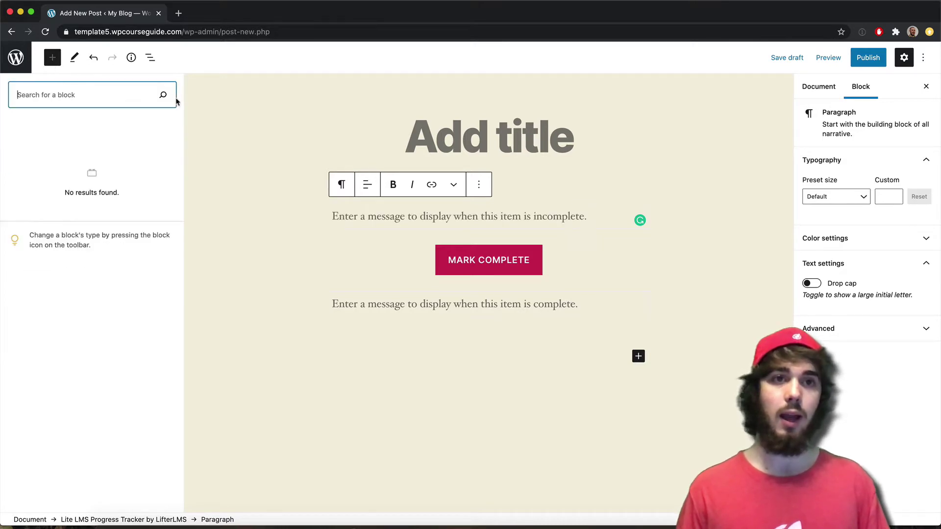
left_click(53, 57)
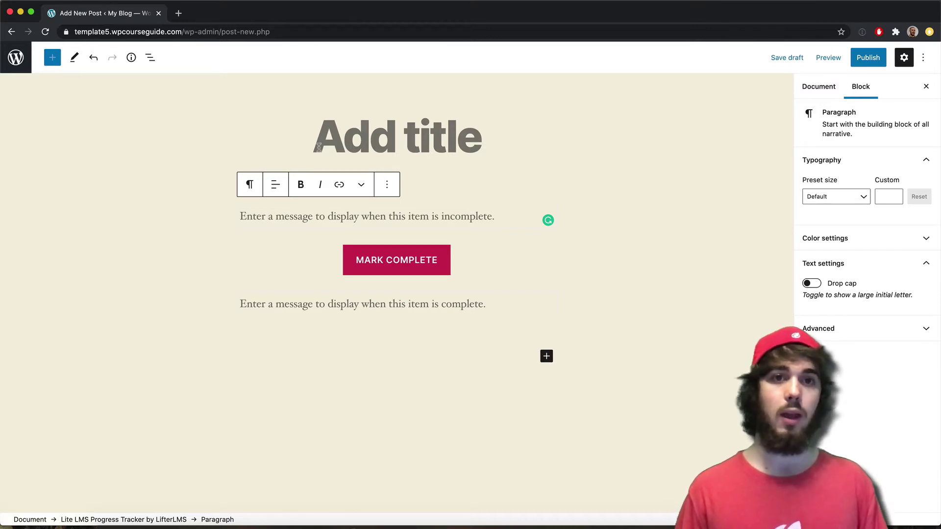
Enter the title 'Workout Pushups', replacing the initially typed 'Workout #1'.
left_click(345, 143)
type("Workout #1")
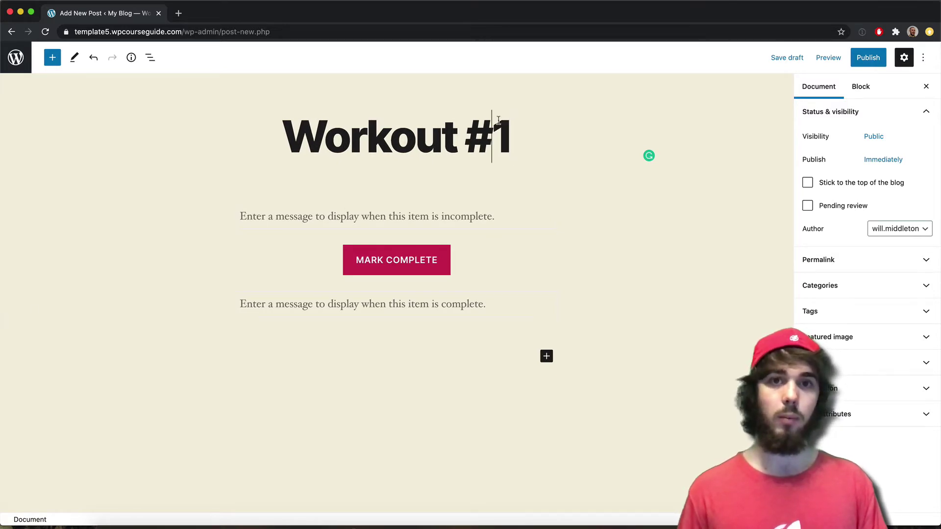
left_click_drag(491, 132, 508, 127)
key("BackSpace")
key("BackSpace")
key("BackSpace")
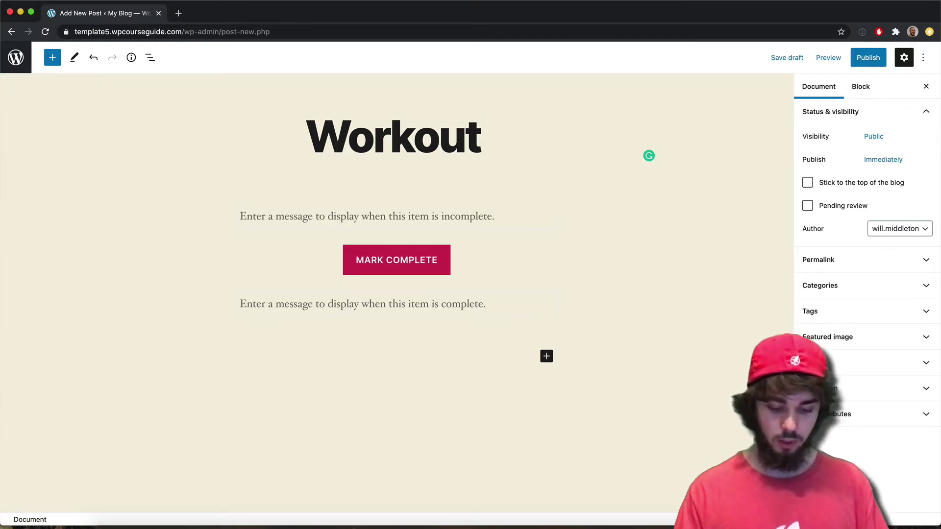
type("Pushups")
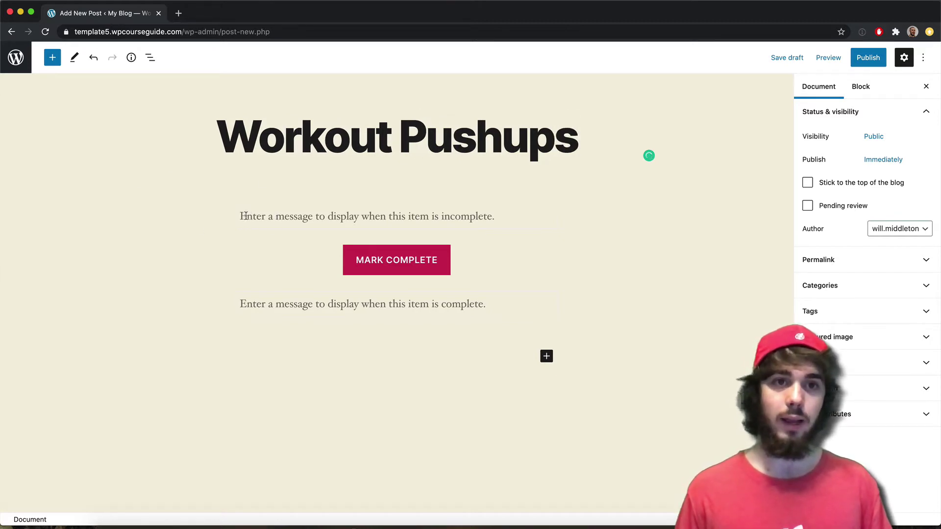
Type 'When you've completed the workout, click the button below' as the tracker's incomplete message.
left_click(298, 216)
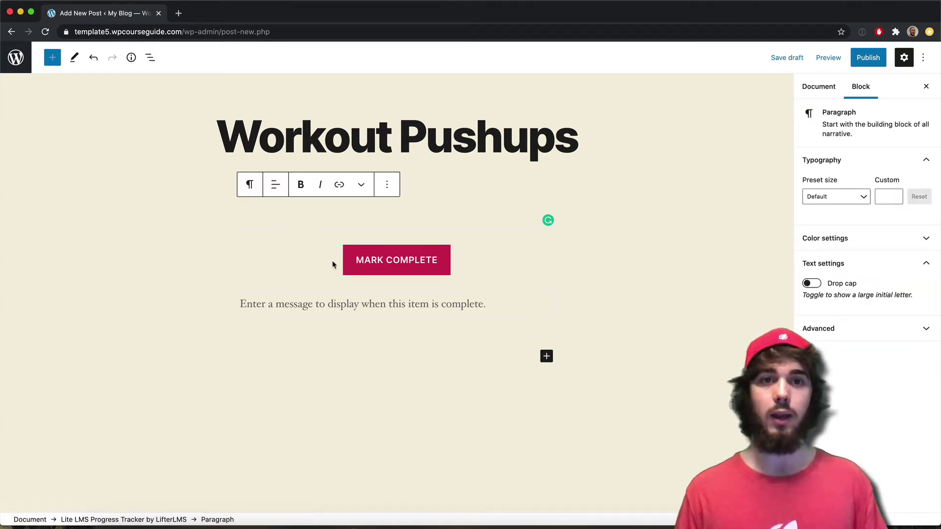
left_click(480, 262)
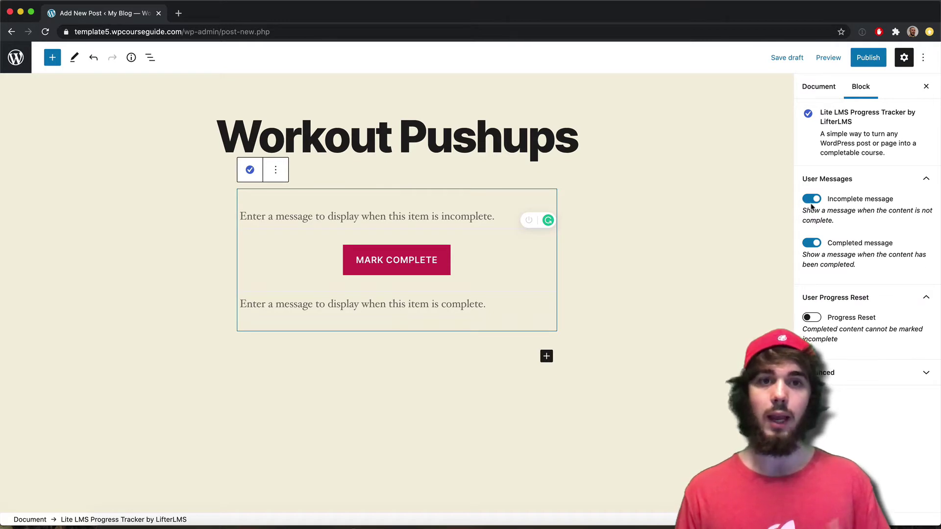
left_click(400, 212)
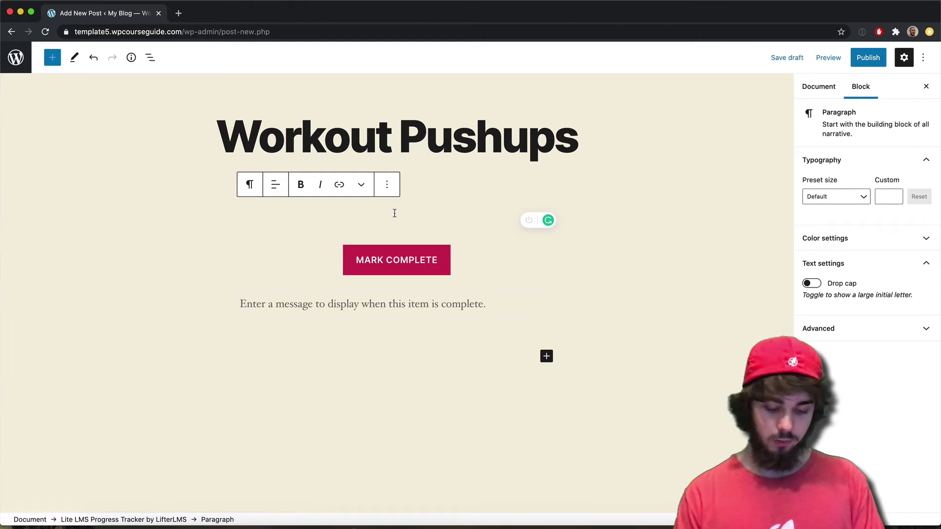
type("When yo")
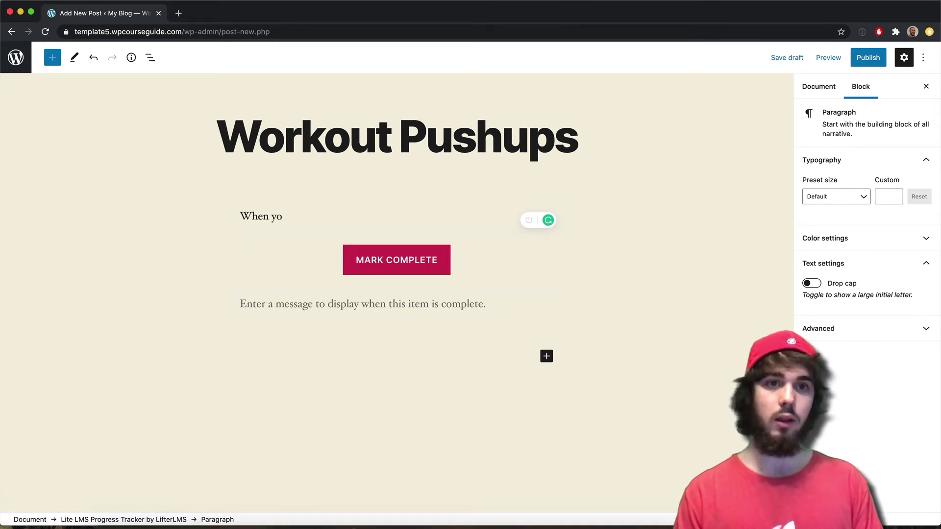
type("u've completed thw")
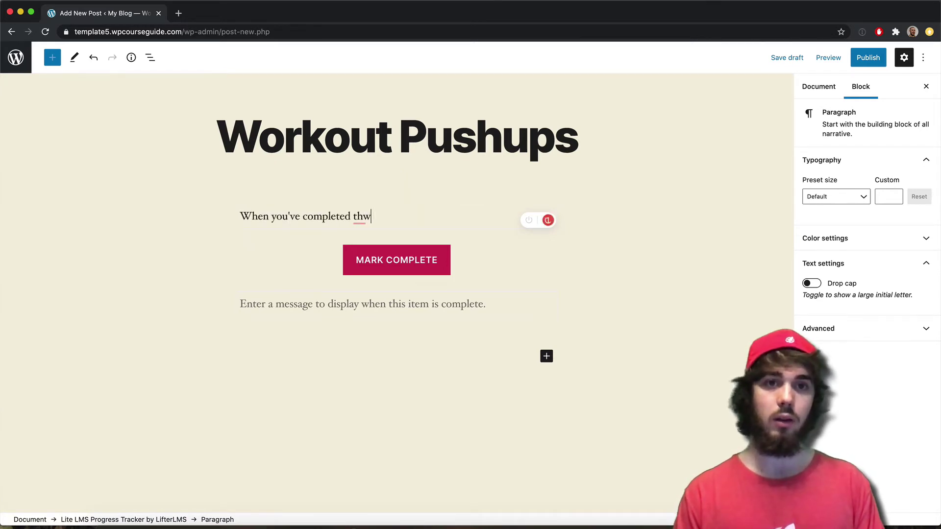
key("BackSpace")
type("e workout,")
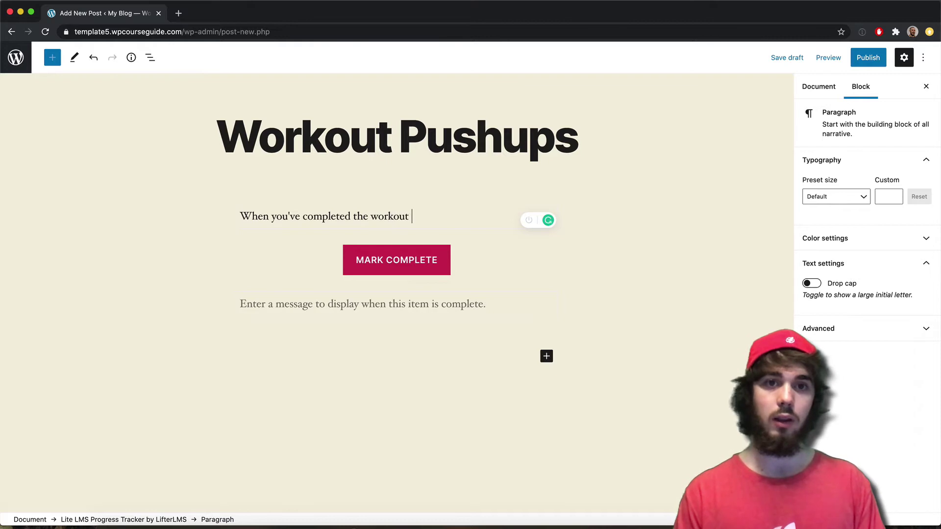
key("BackSpace")
type(", click the butto")
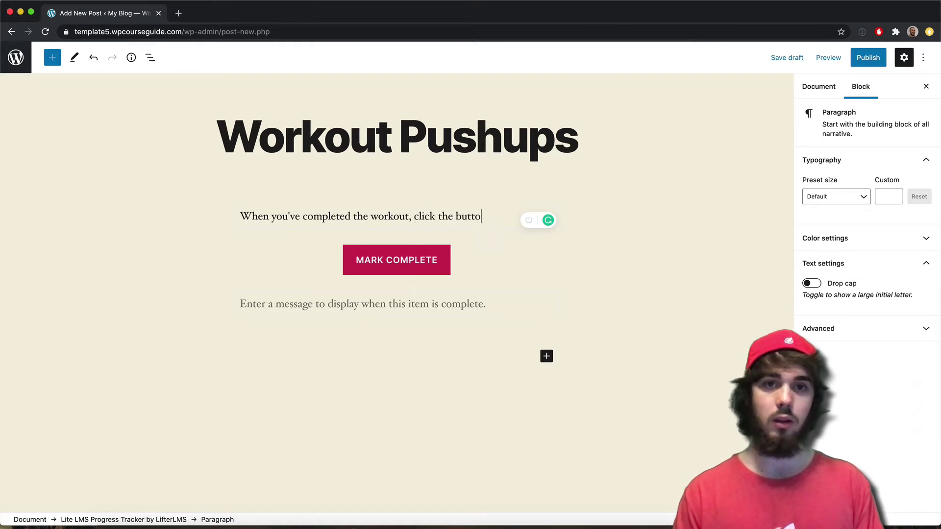
type("n below")
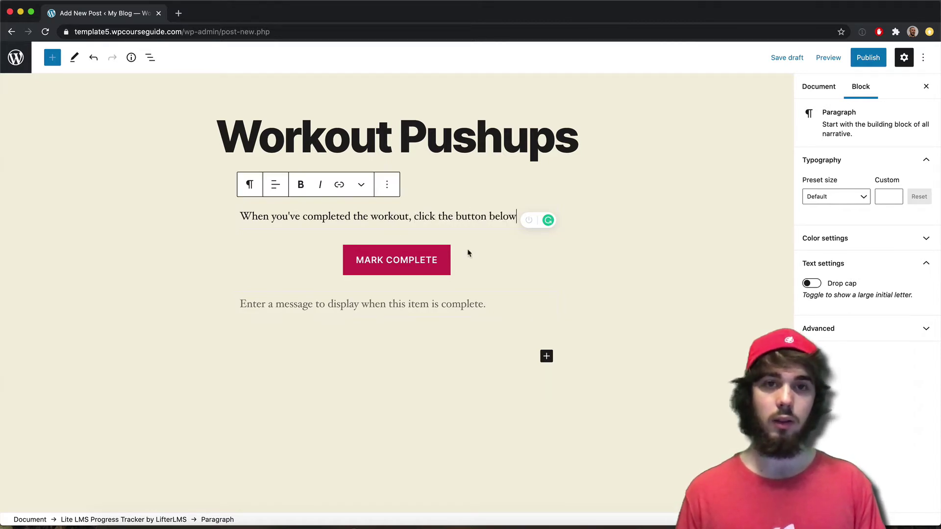
left_click(499, 263)
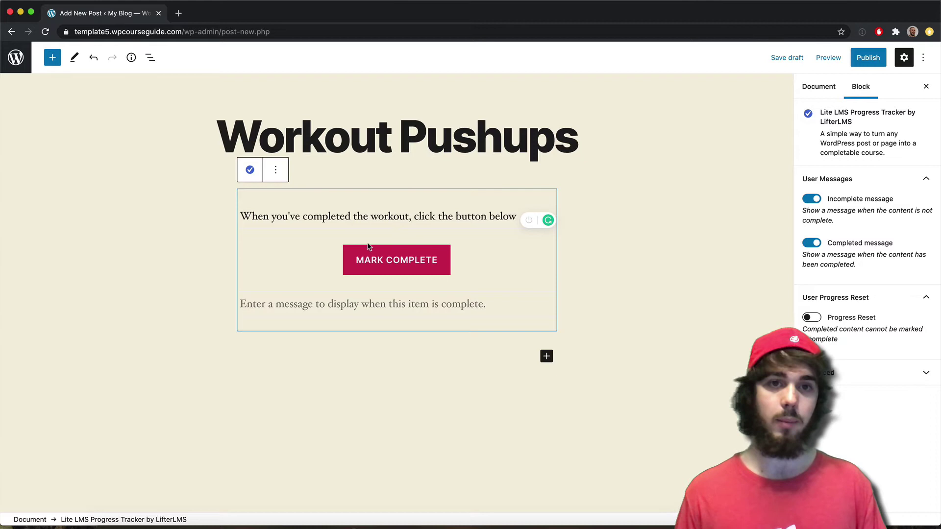
Replace the MARK COMPLETE button label with 'I've completed the workout!'.
left_click(396, 256)
triple_click(399, 260)
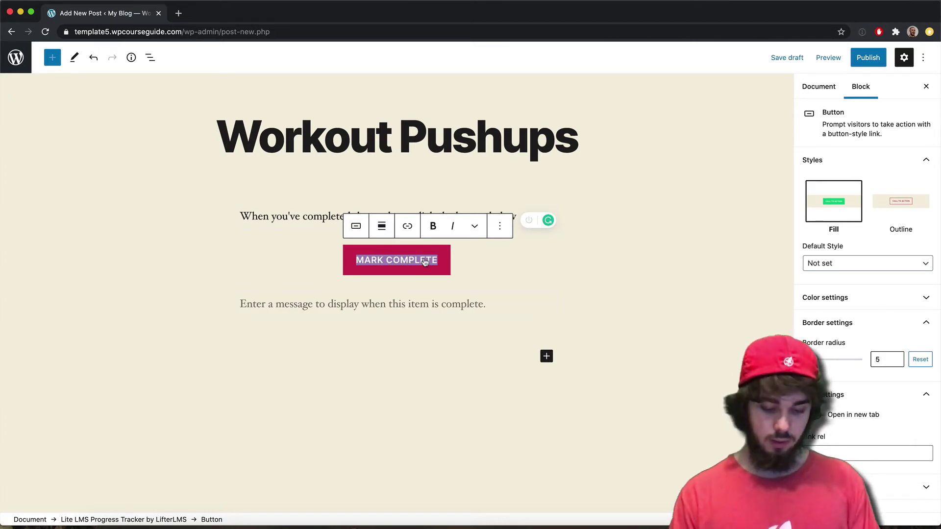
type("I've completed the wo")
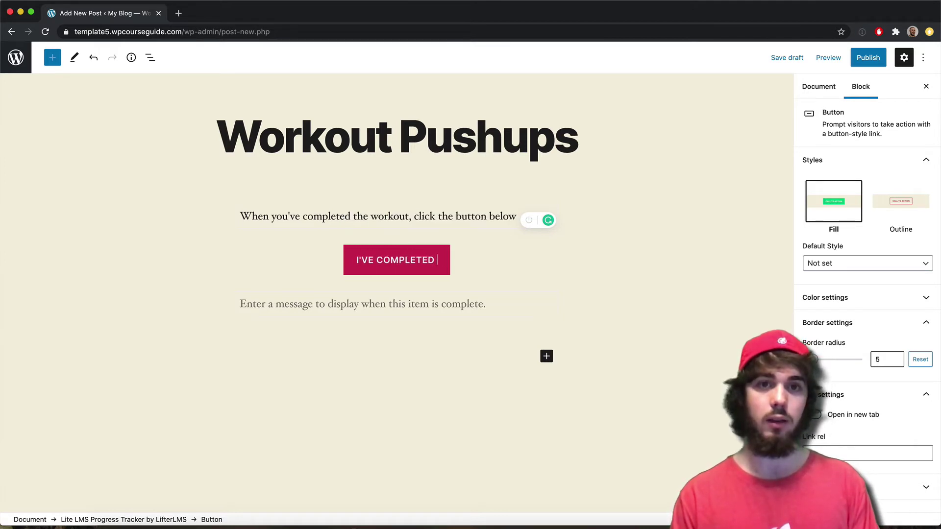
type("rkout!")
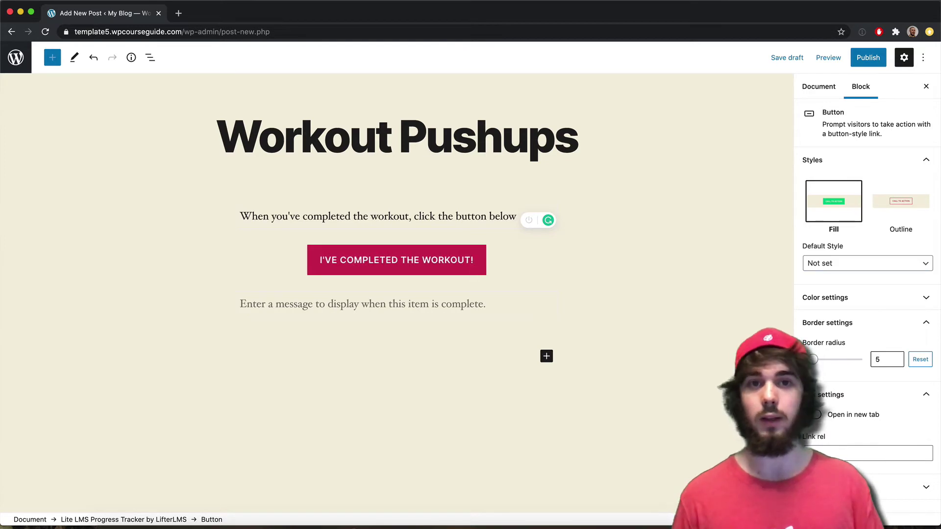
Enter 'Congratulations!' as the completed message and publish the Workout Pushups post.
left_click(376, 309)
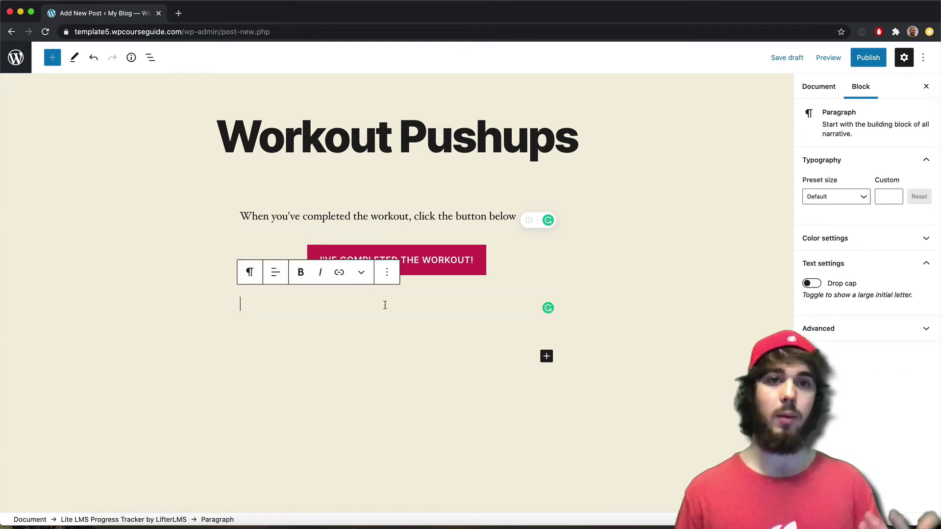
type("Congratu")
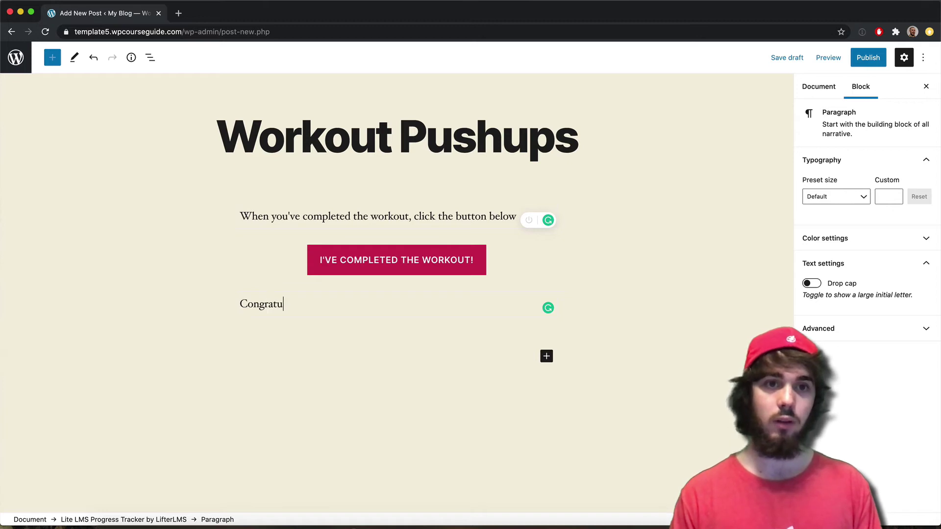
type("lations!")
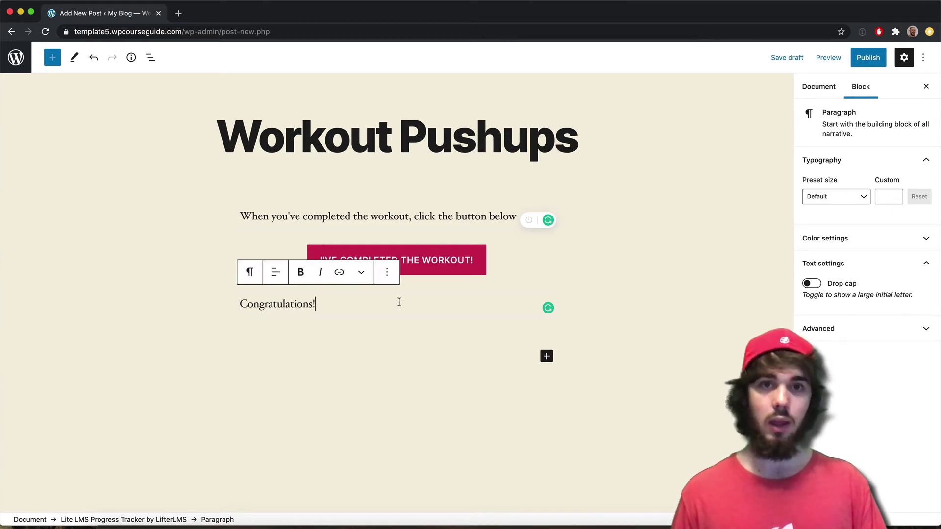
left_click(868, 58)
left_click(818, 58)
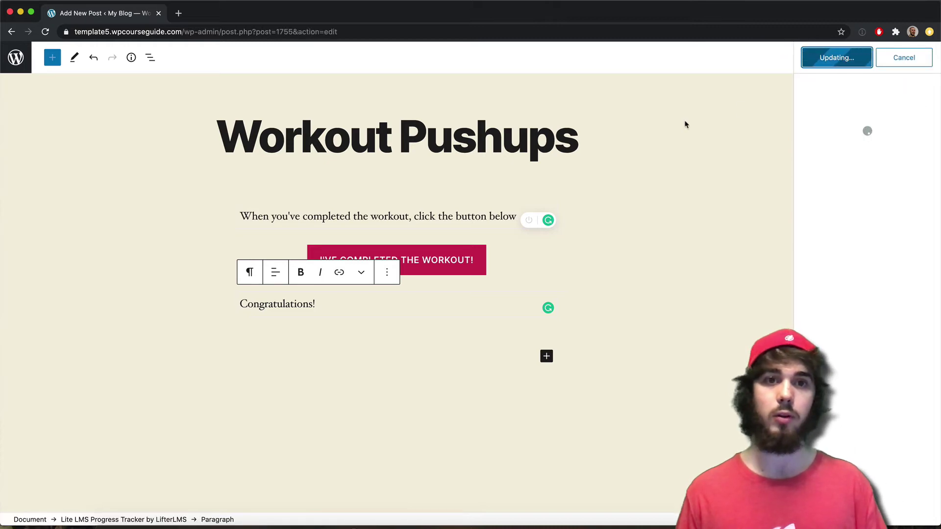
View the live post, mark the workout complete to see 'Congratulations!', then return to the editor.
left_click(109, 496)
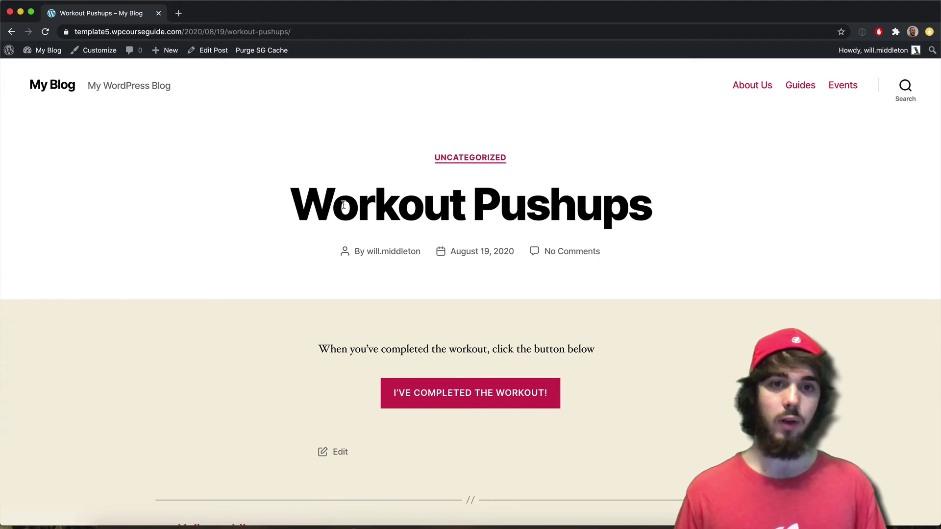
scroll(343, 205, "down", 1)
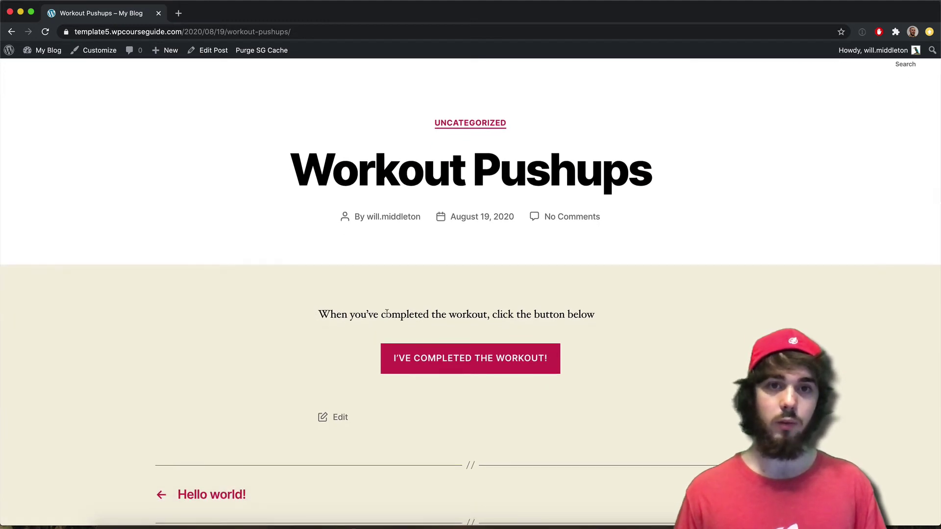
left_click(419, 361)
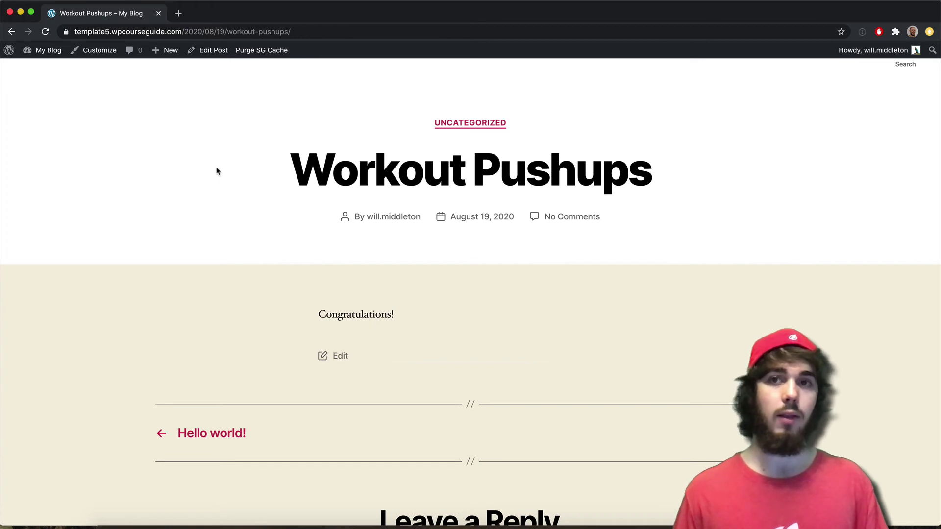
mouse_move(877, 50)
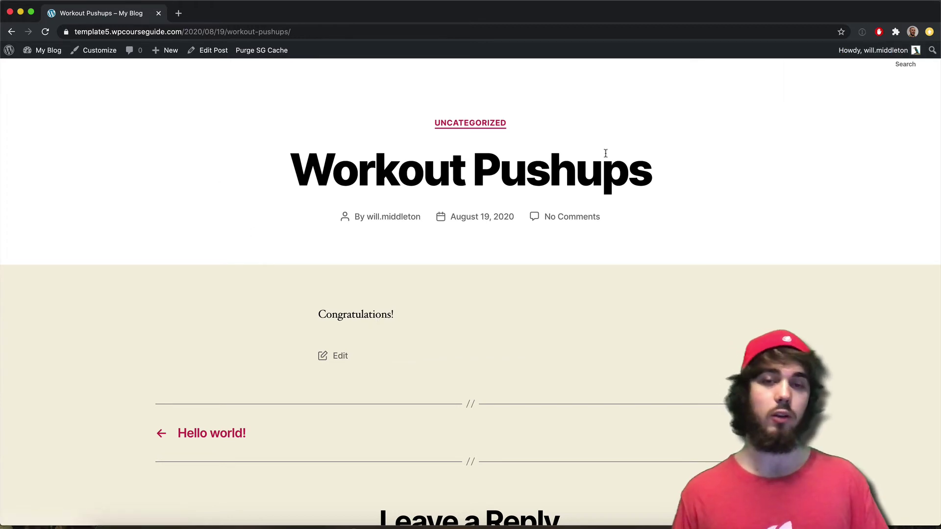
left_click(11, 31)
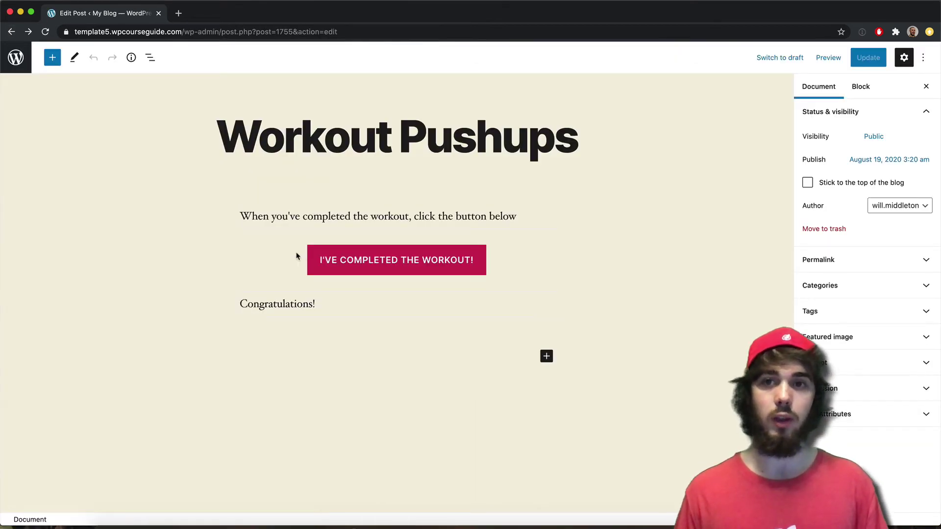
Link the 'I've completed the workout!' button to google.com, opening in a new tab.
left_click(297, 256)
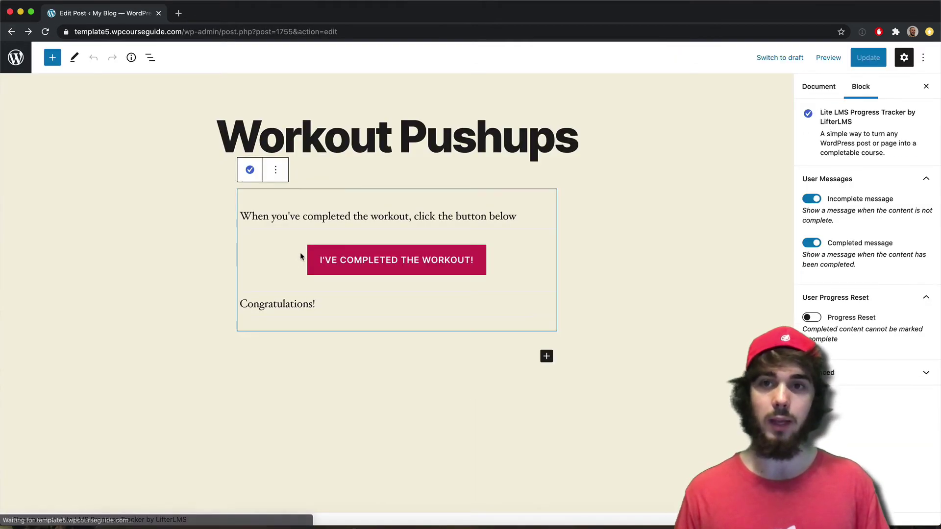
left_click(366, 303)
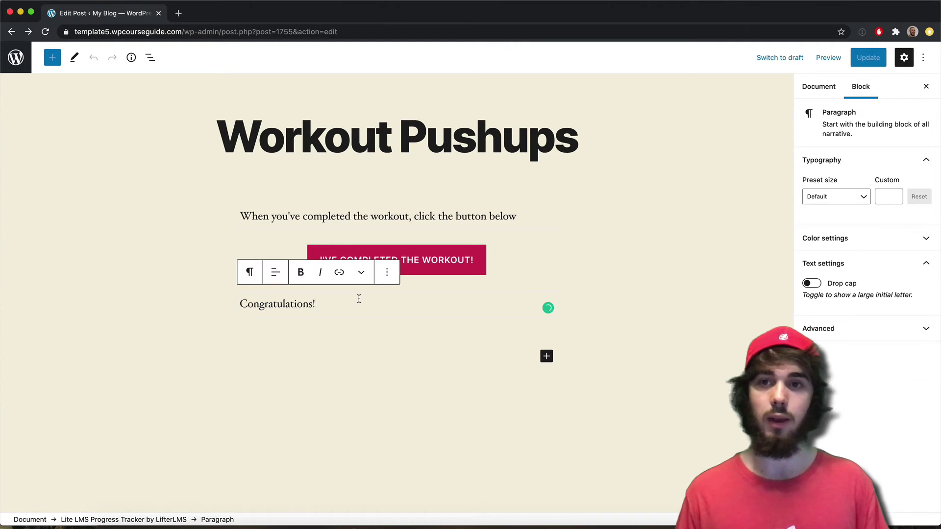
left_click(463, 264)
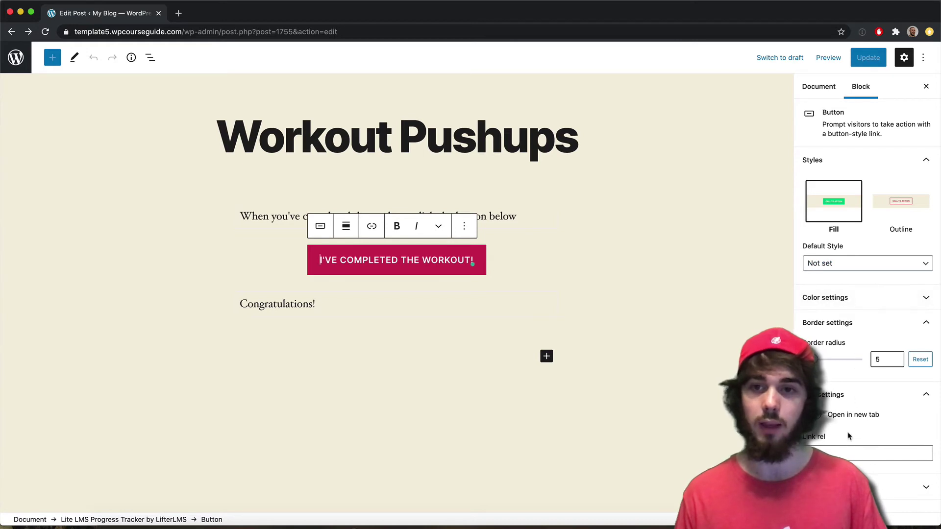
left_click(837, 451)
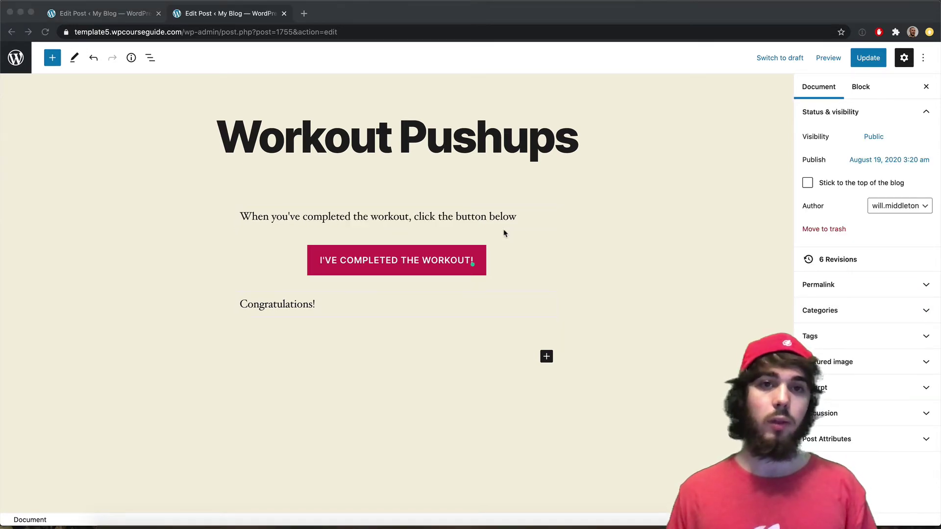
left_click(426, 260)
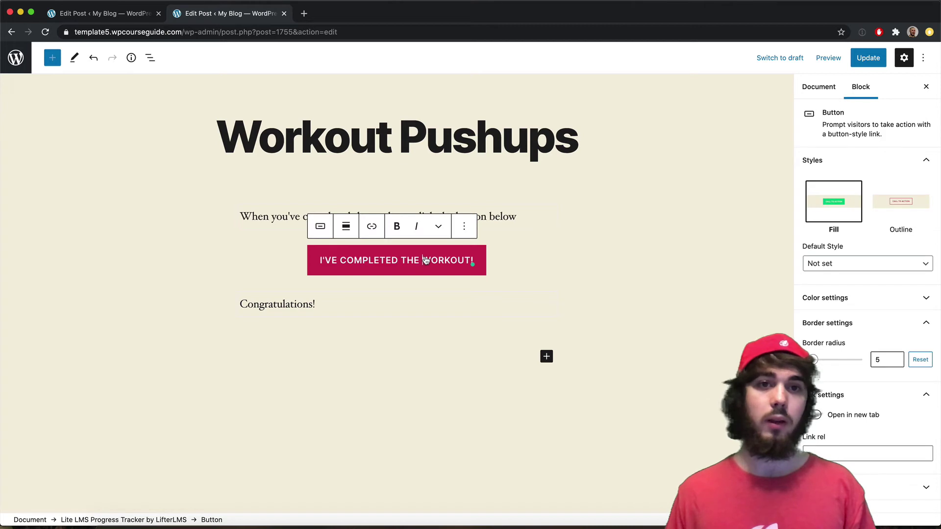
left_click(372, 227)
type("google.com")
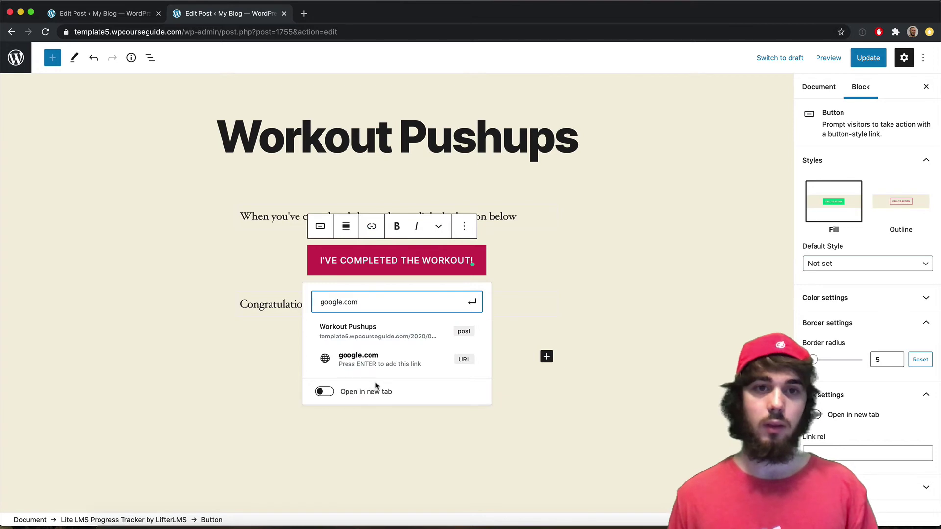
left_click(331, 394)
left_click(349, 365)
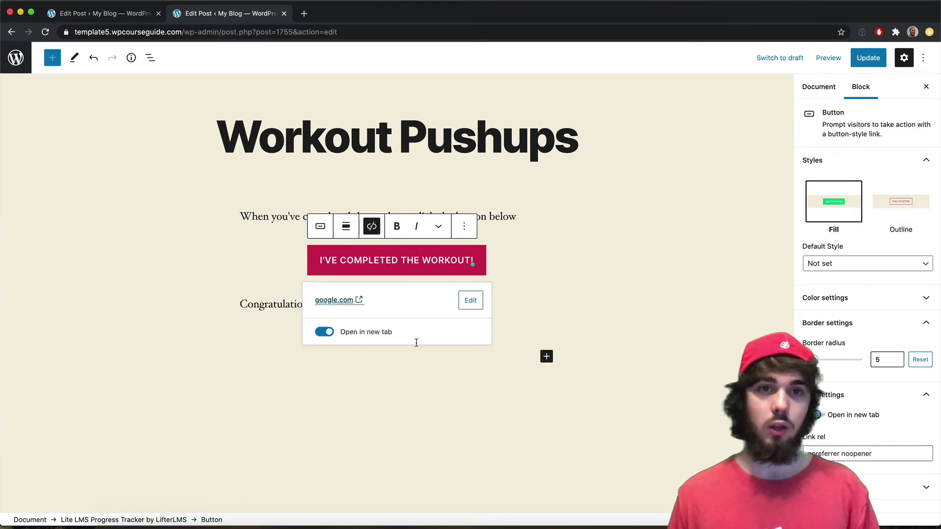
left_click(547, 292)
left_click(632, 292)
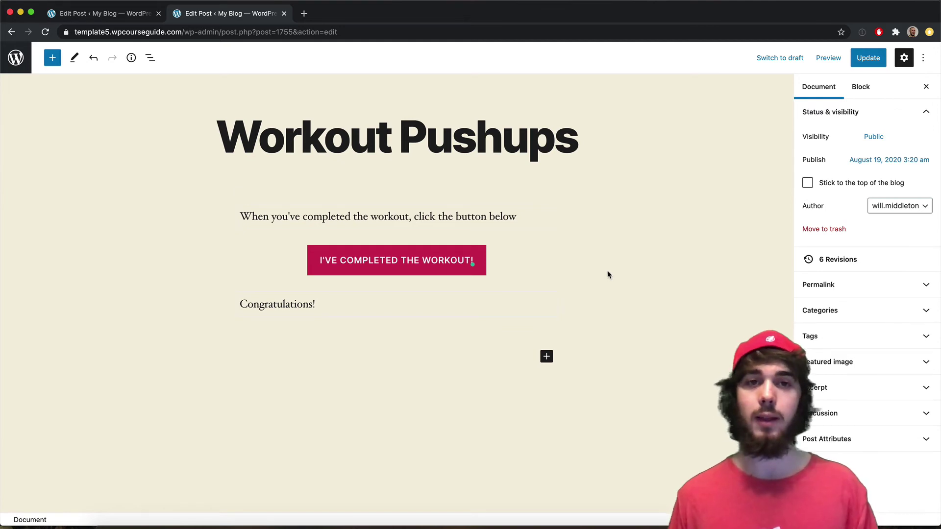
Turn on Progress Reset for the Lite LMS Progress Tracker block and update the post.
left_click(520, 256)
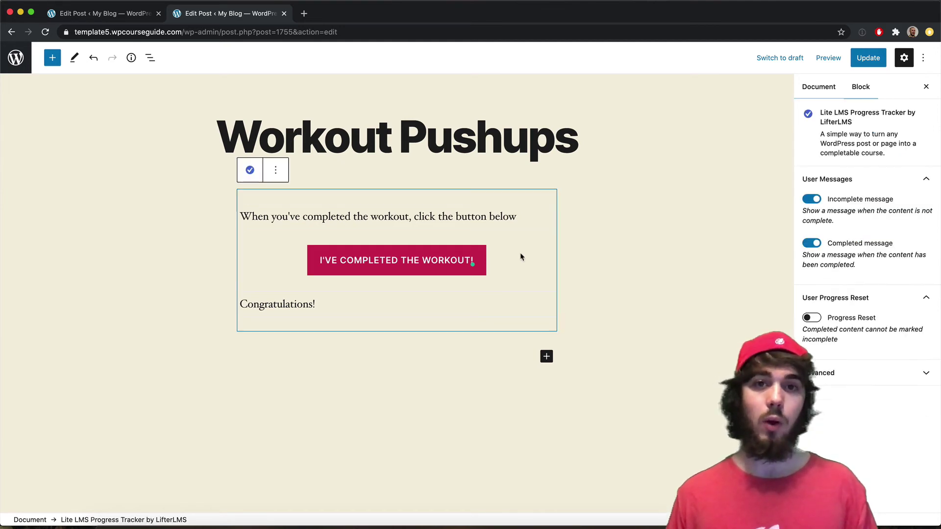
left_click(811, 317)
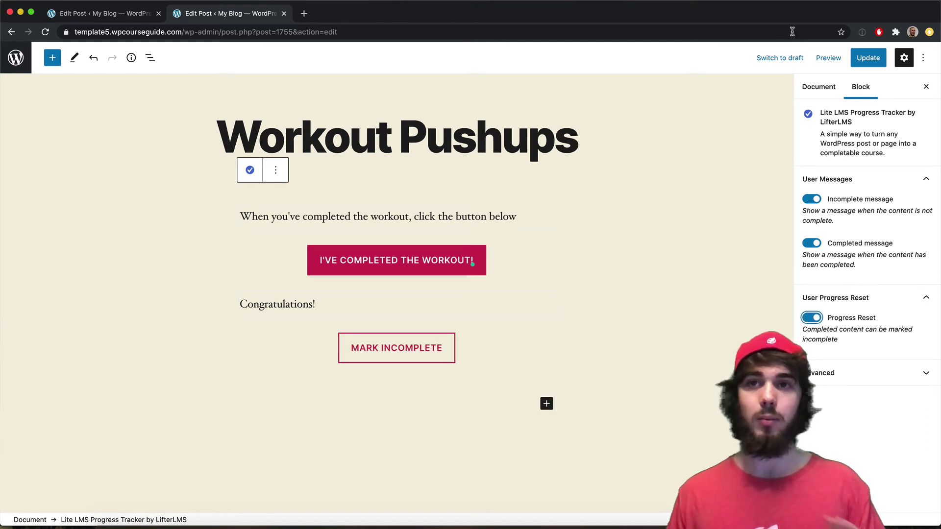
left_click(862, 57)
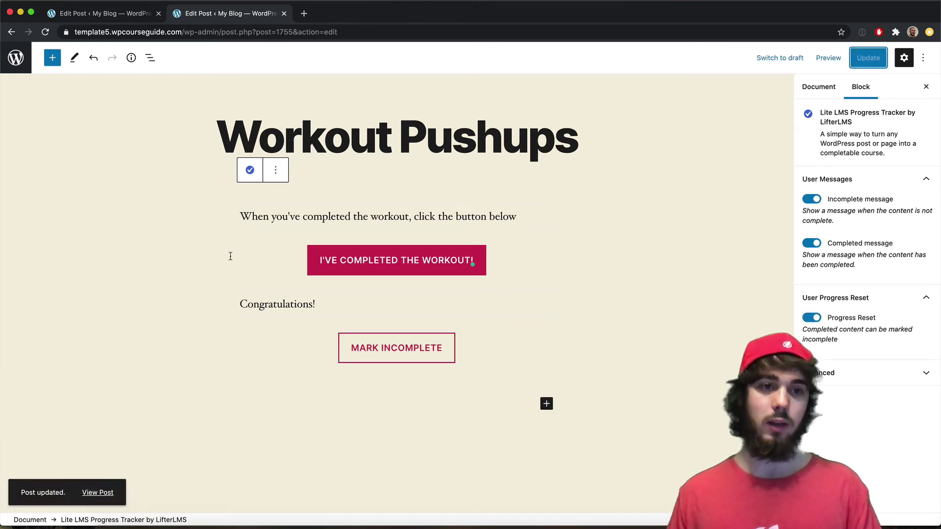
View the live Workout Pushups post and mark the workout incomplete.
left_click(105, 493)
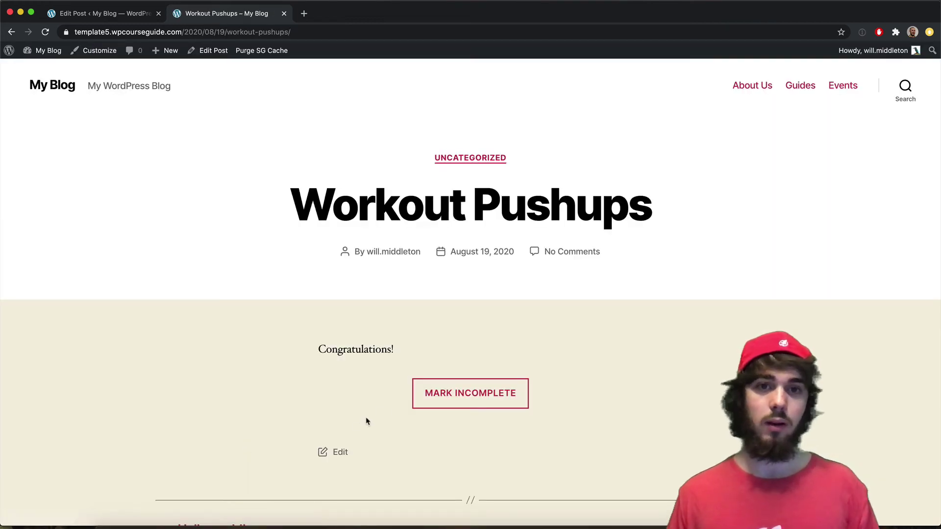
left_click(443, 399)
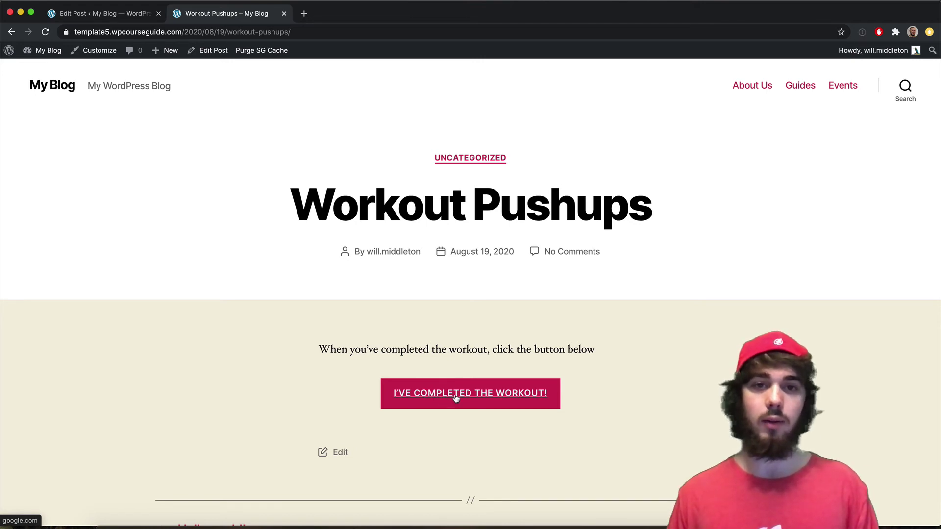
Complete the workout to open google.com in a new tab, then return to the Workout Pushups tab.
left_click(449, 397)
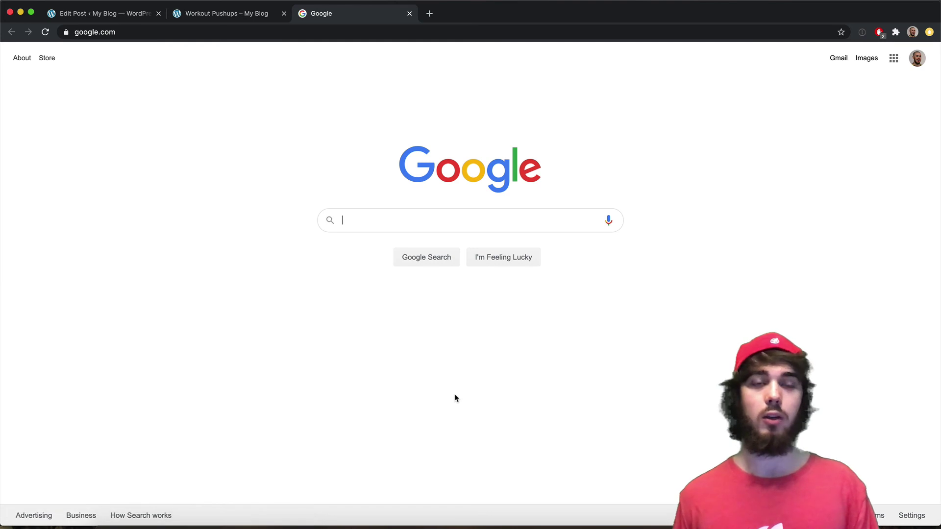
left_click(221, 18)
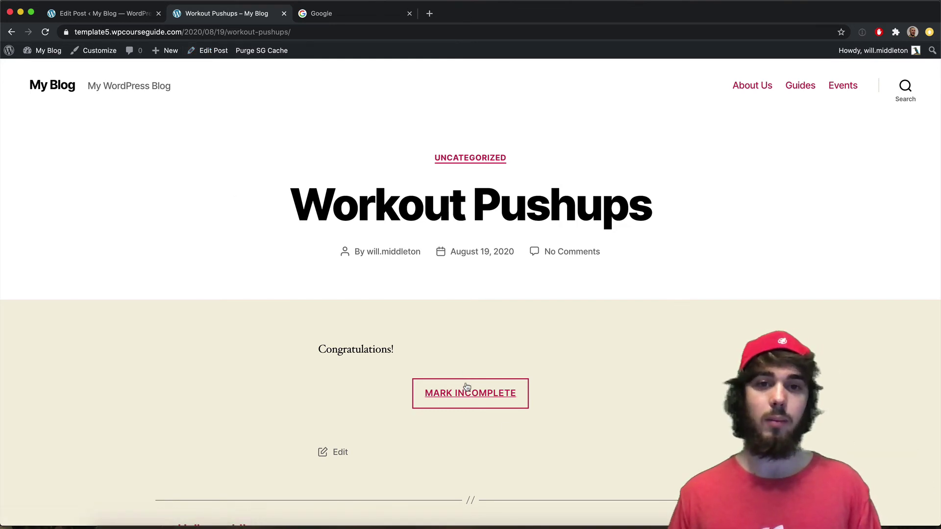
Scroll the live post and return to the Workout Pushups Edit Post screen.
scroll(468, 382, "down", 2)
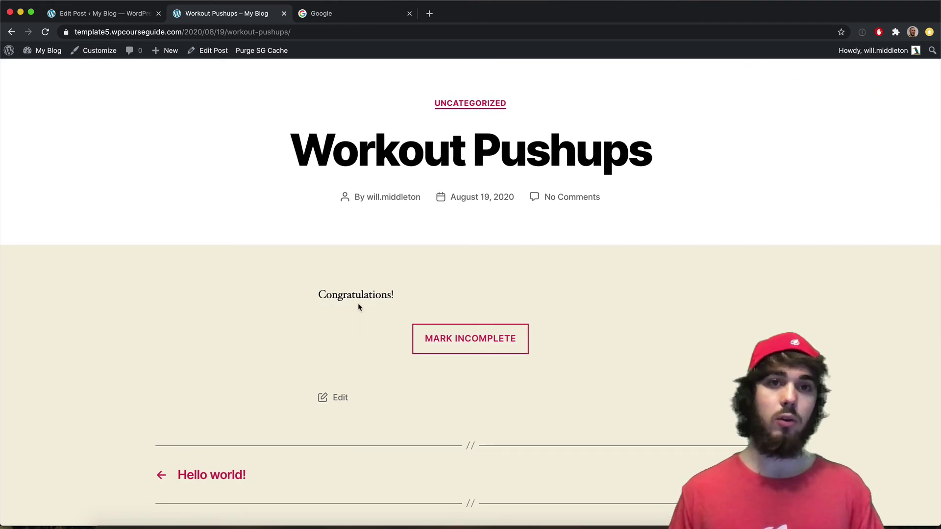
left_click(11, 31)
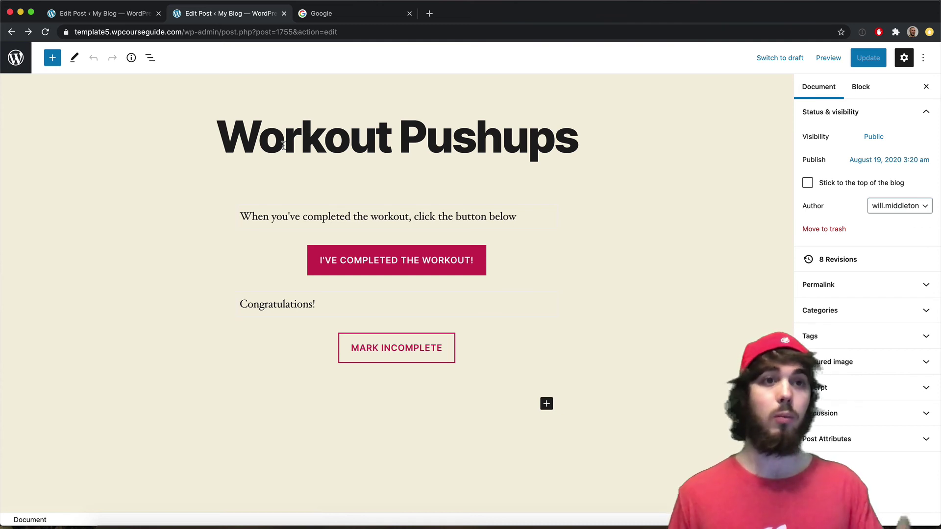
Close the Google Search browser tab.
left_click(409, 13)
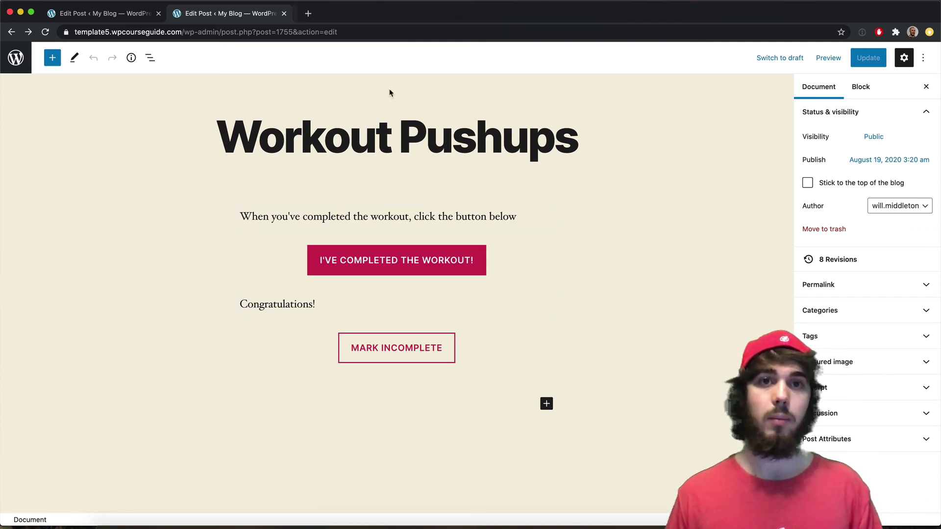